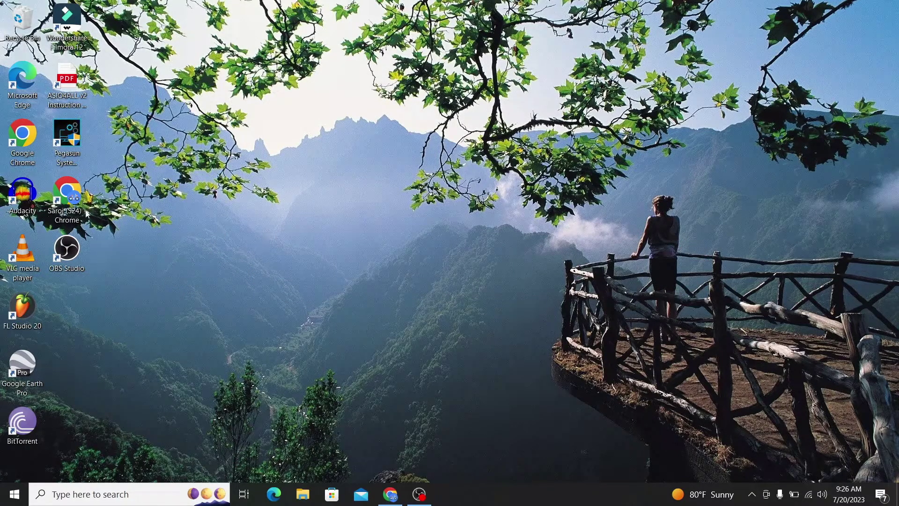
- Launch Google Chrome from its desktop icon
double_click(67, 201)
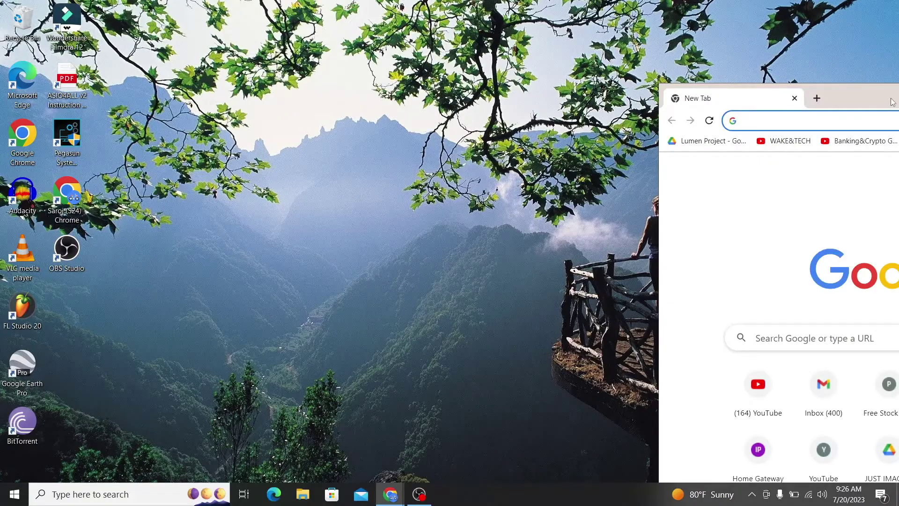
type("ch")
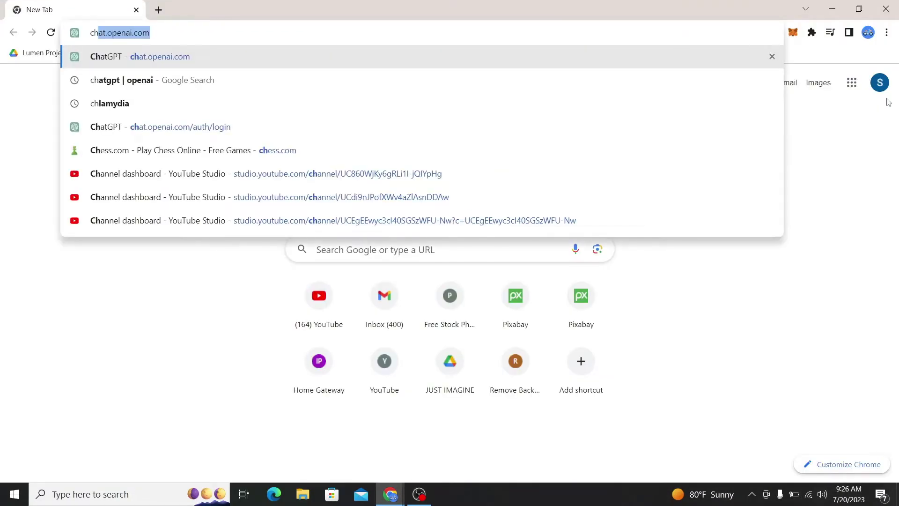
type("aracter.ai")
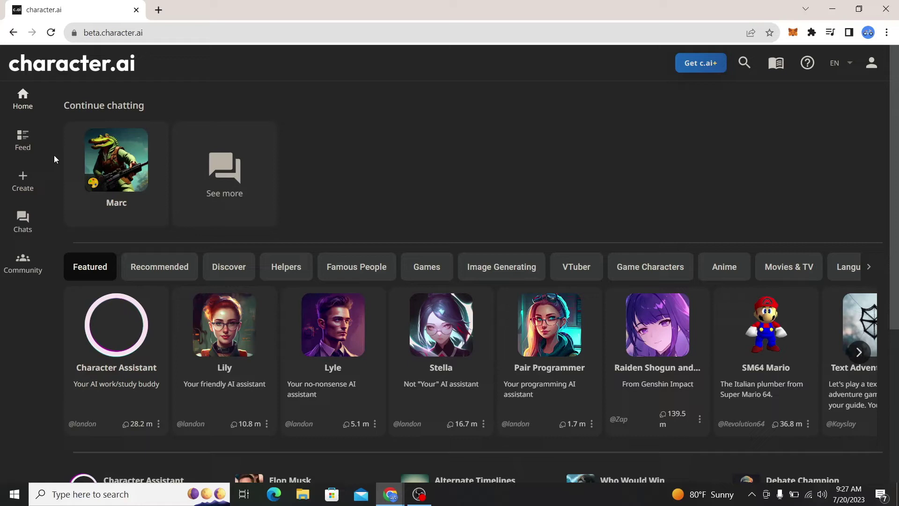
- Go to the Chats page, which lists Marc under Continue Chatting and one room
left_click(28, 224)
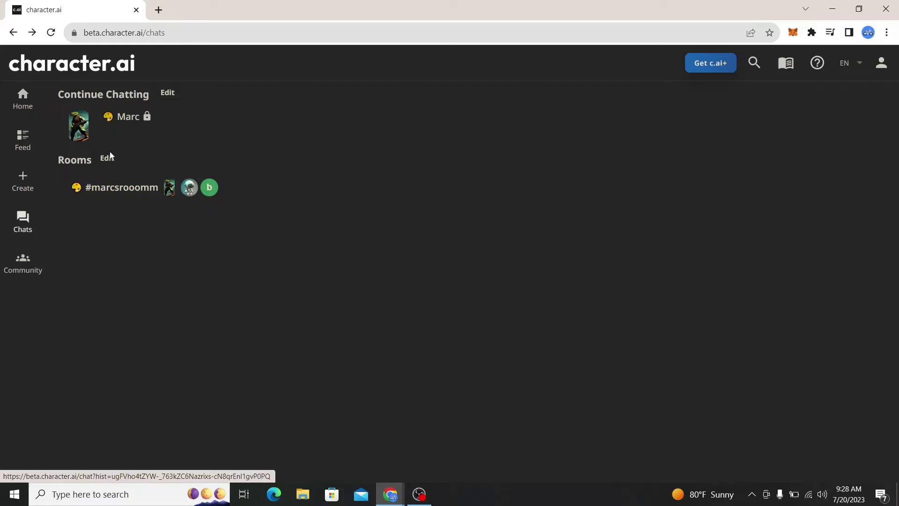
- Remove Marc from Continue Chatting via Edit, leaving no chats, then close Chrome
left_click(166, 95)
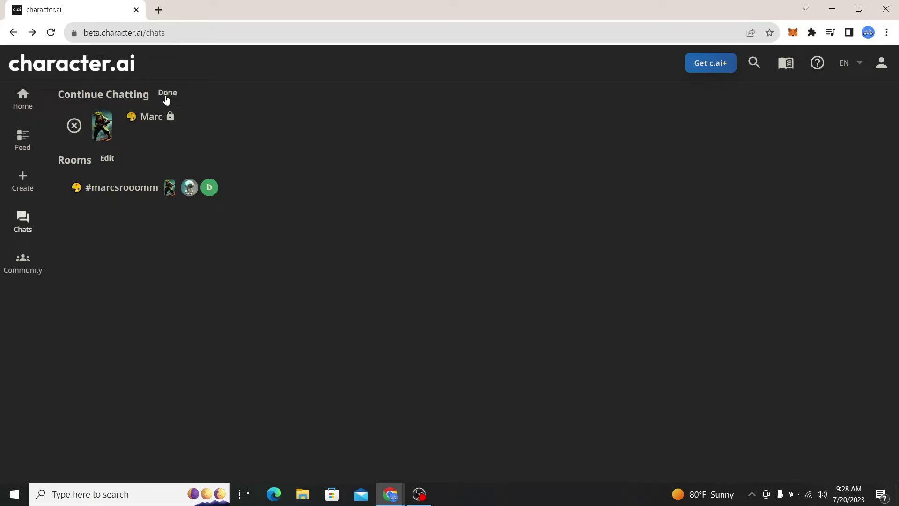
left_click(74, 125)
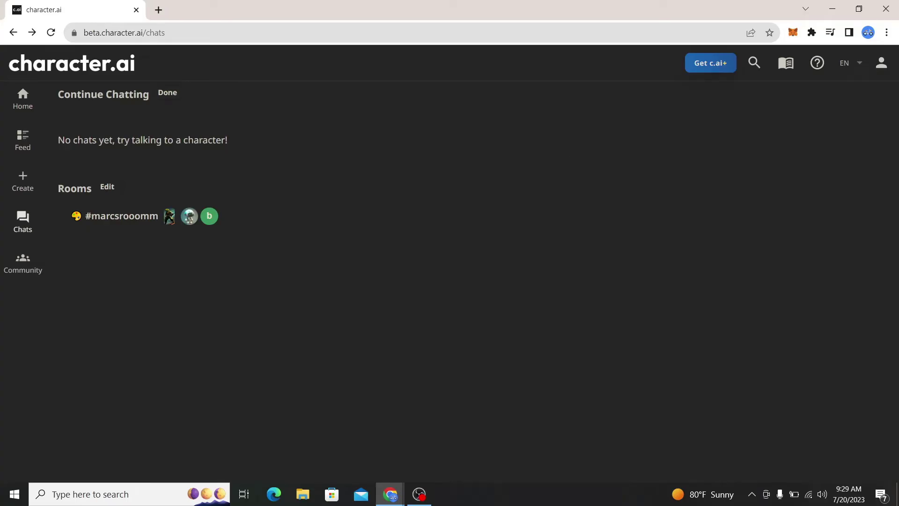
left_click(886, 9)
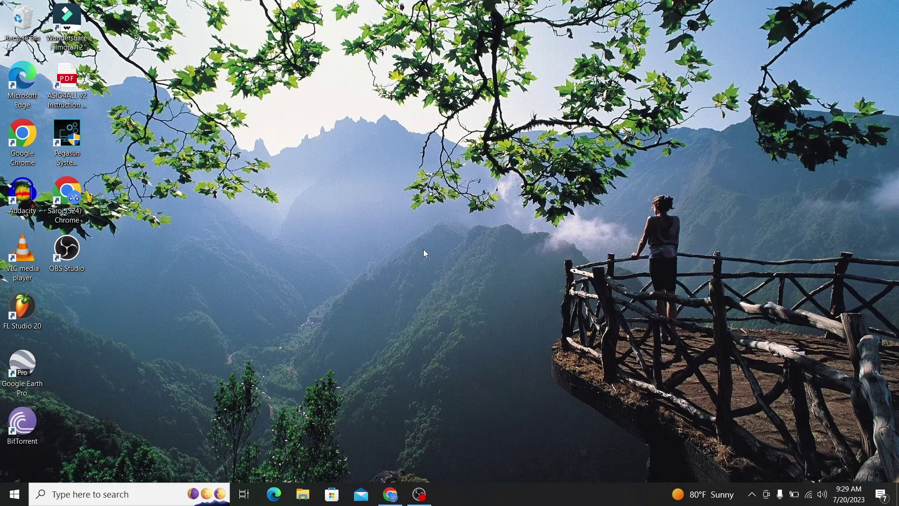